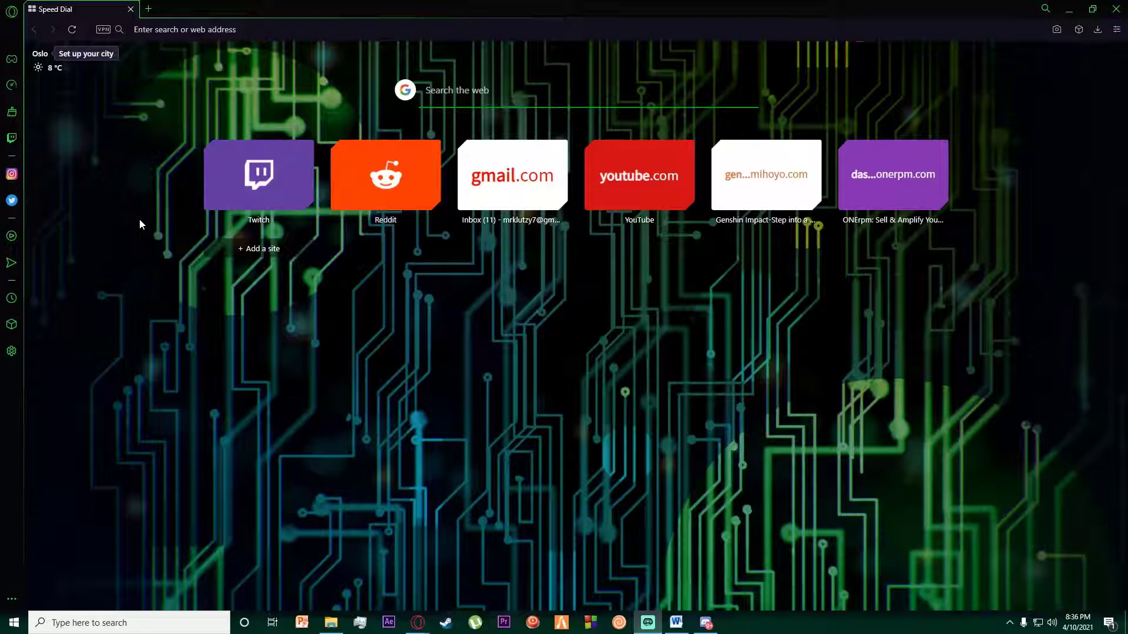
Step: Search Google for 'amazon prime video' from the address bar
{"action": "left_click", "coordinate": [210, 30]}
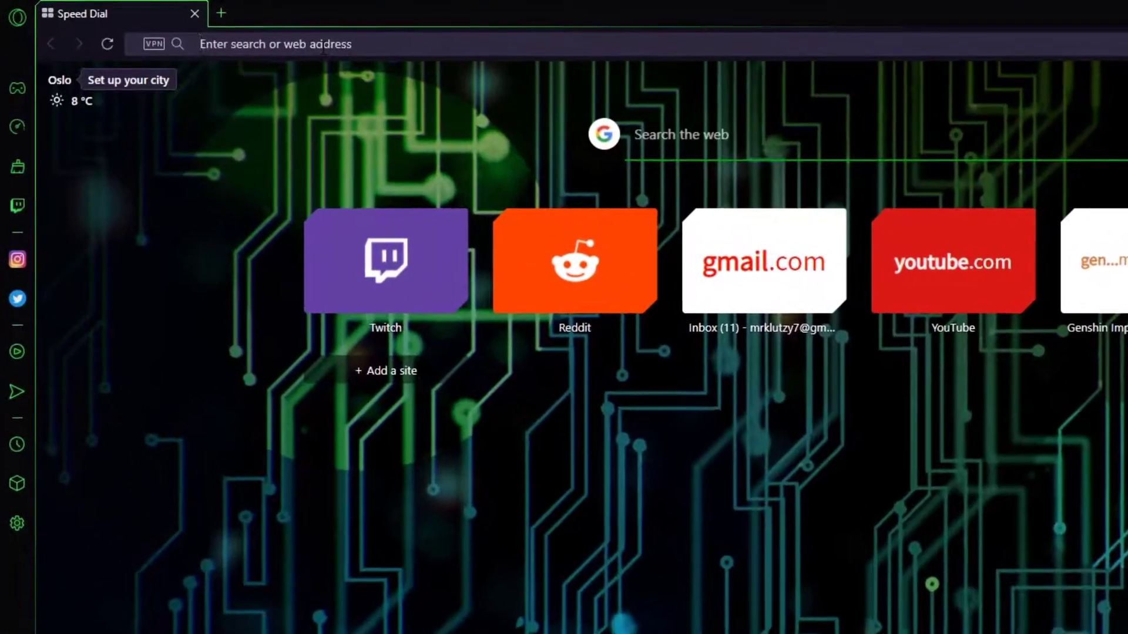
{"action": "type", "text": "ama"}
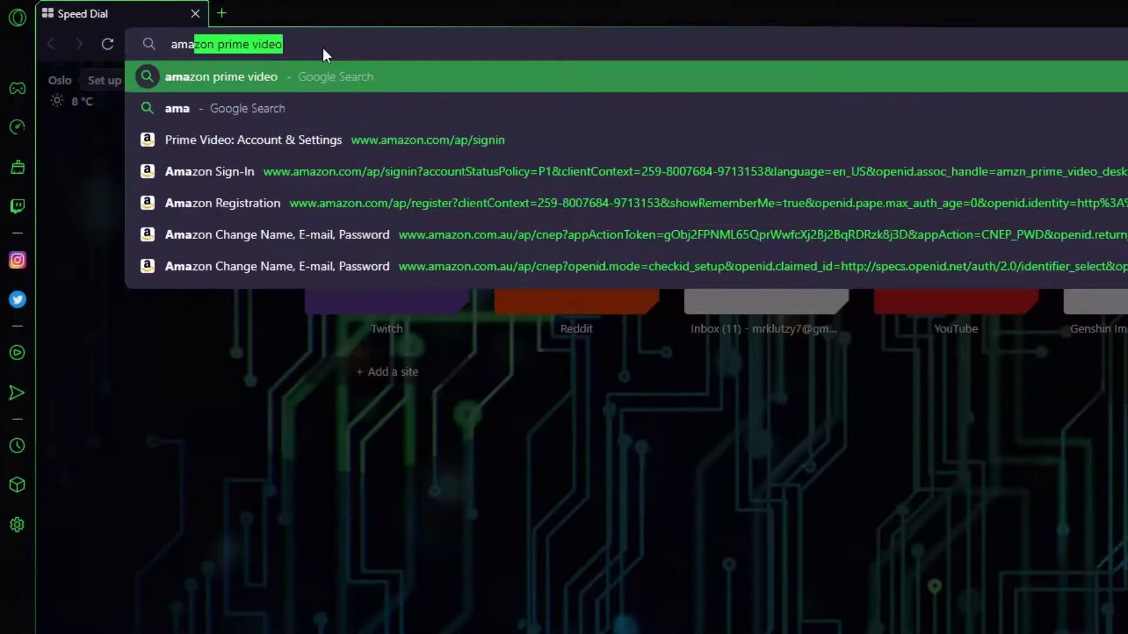
{"action": "key", "text": "Return"}
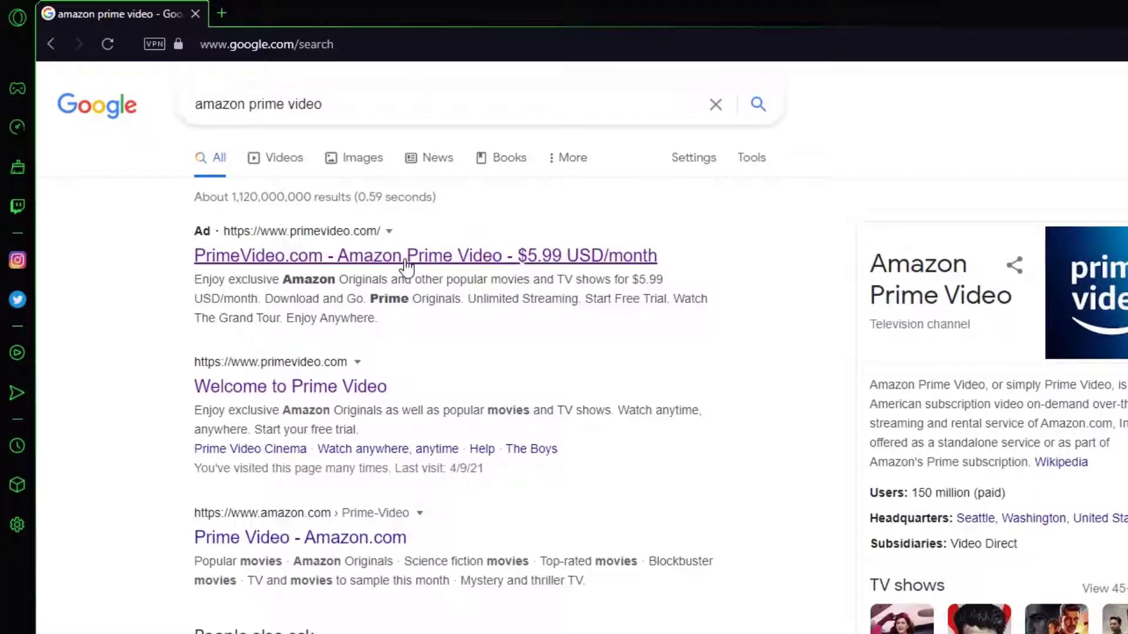
Step: Open the 'Welcome to Prime Video' result and autofill the saved email and password
{"action": "left_click", "coordinate": [324, 390]}
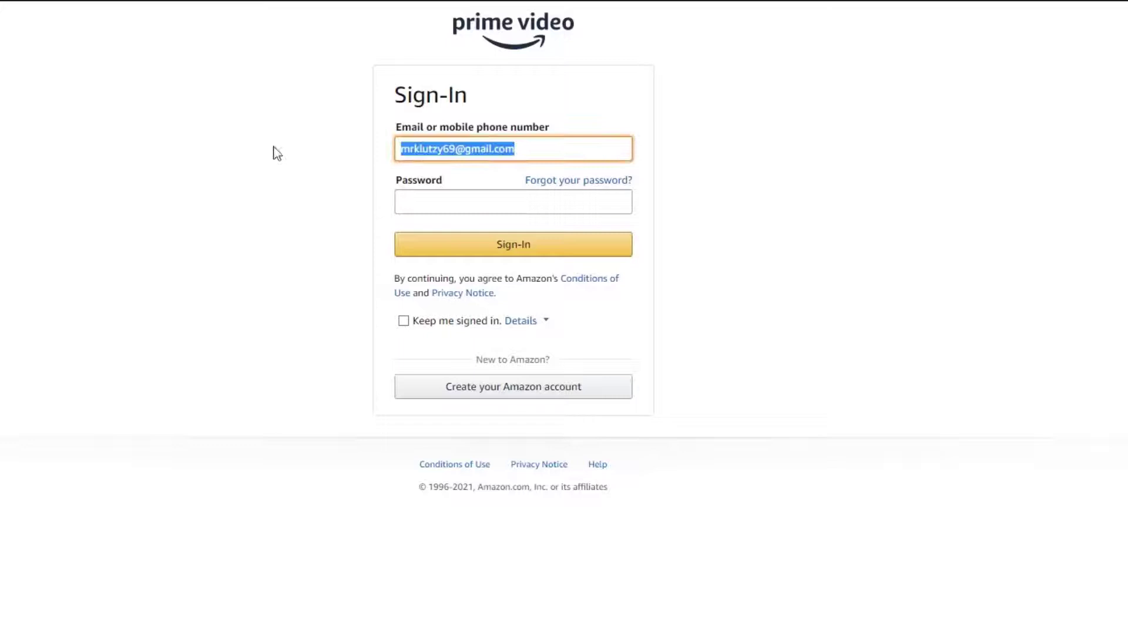
{"action": "key", "text": "BackSpace"}
{"action": "left_click", "coordinate": [478, 187]}
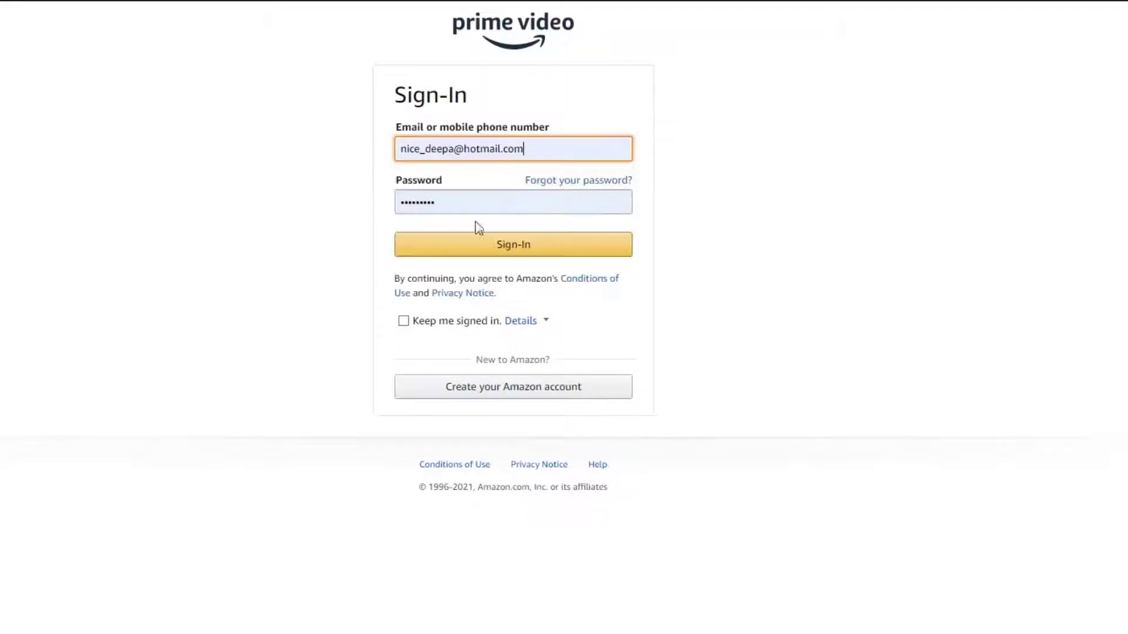
{"action": "left_click_drag", "start_coordinate": [460, 202], "coordinate": [192, 191]}
{"action": "left_click", "coordinate": [192, 191]}
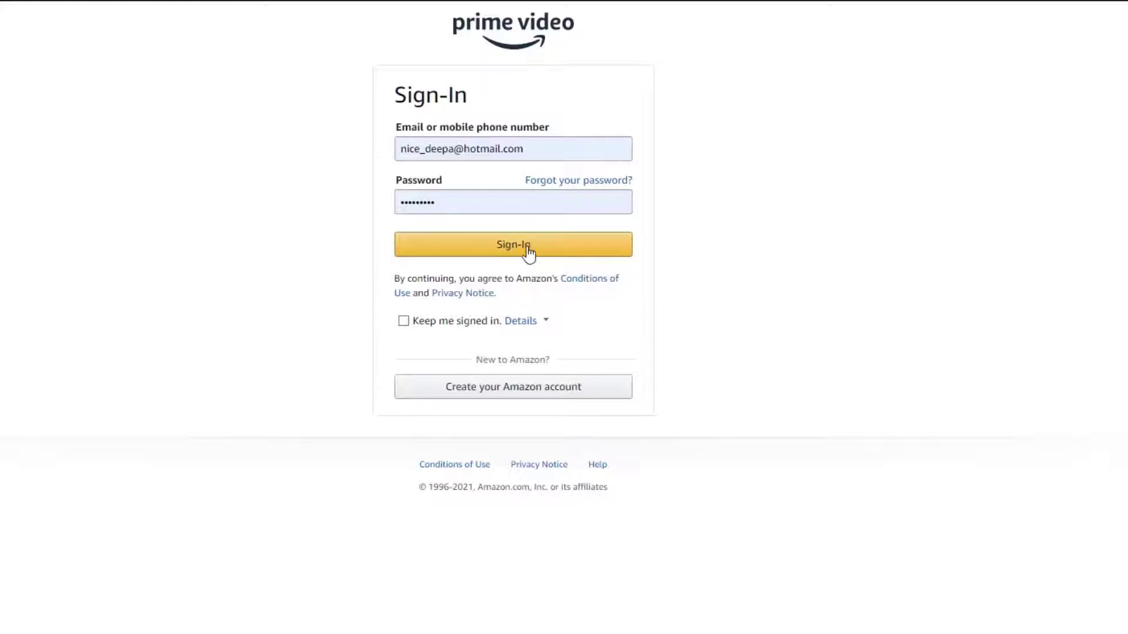
{"action": "left_click", "coordinate": [405, 323]}
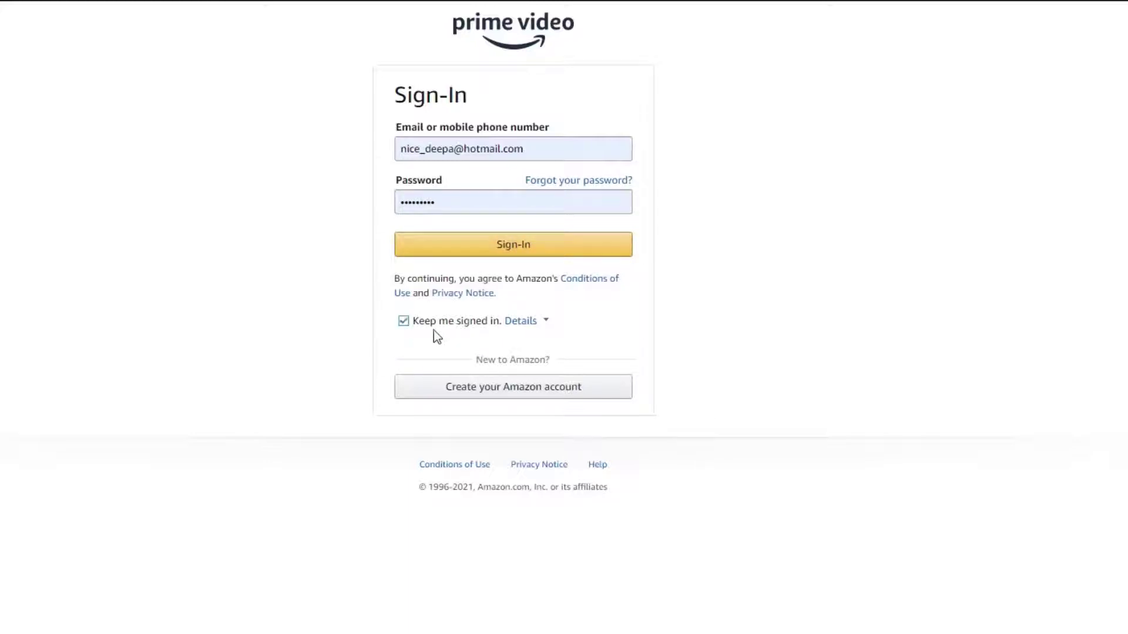
{"action": "left_click", "coordinate": [405, 323]}
Step: Submit the Prime Video sign-in form with the Sign-In button
{"action": "left_click", "coordinate": [473, 245]}
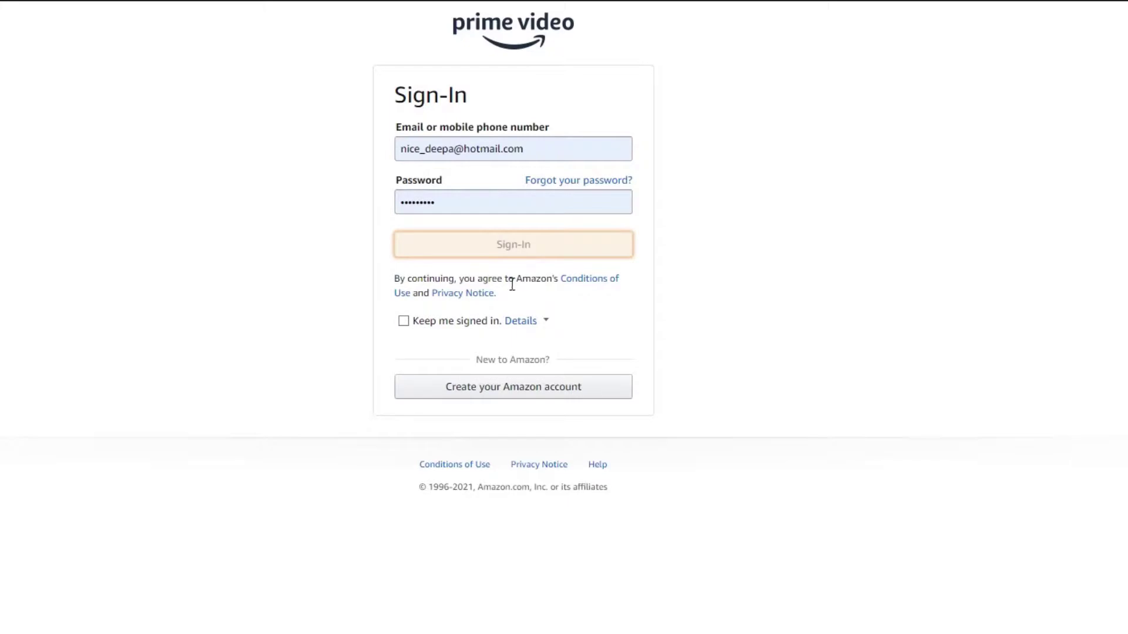